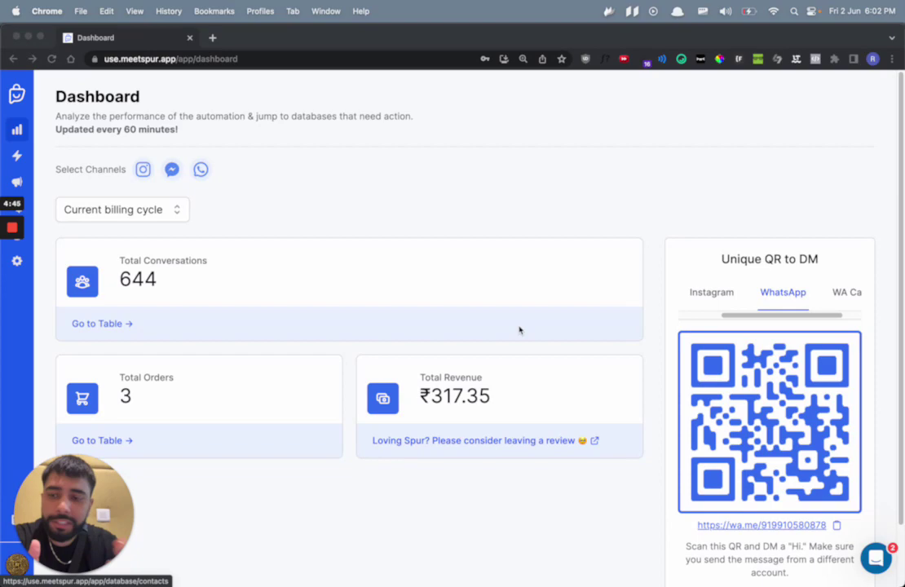
# Switch to WhatsApp and review the Real Royal Jewellery chat's option list and product catalog
pyautogui.hotkey('alt', 'Tab')
pyautogui.hotkey('alt', 'Tab')
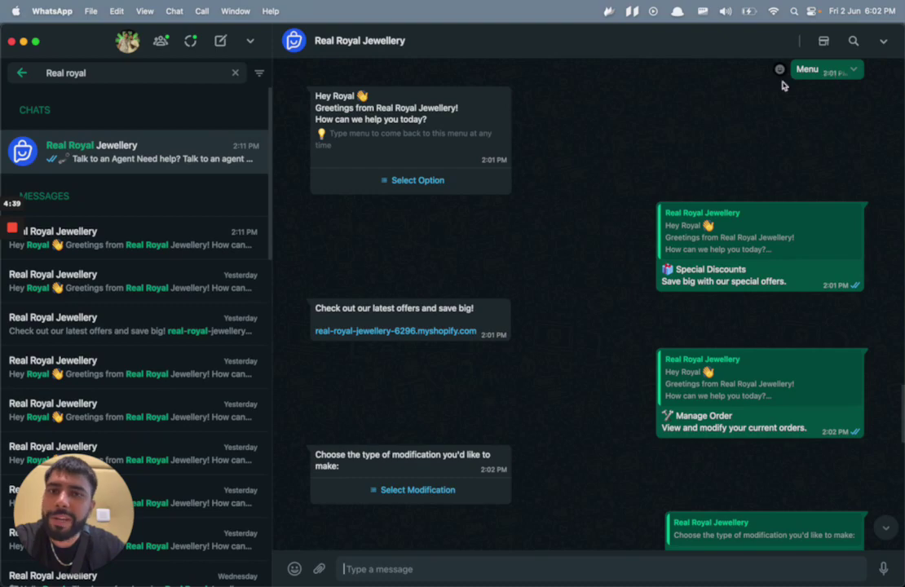
pyautogui.click(420, 180)
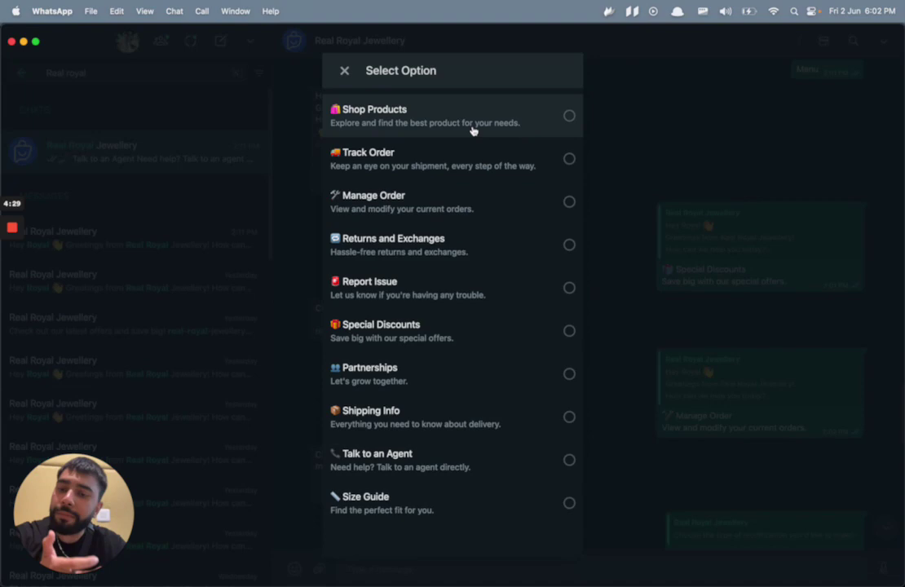
pyautogui.click(344, 71)
pyautogui.click(824, 42)
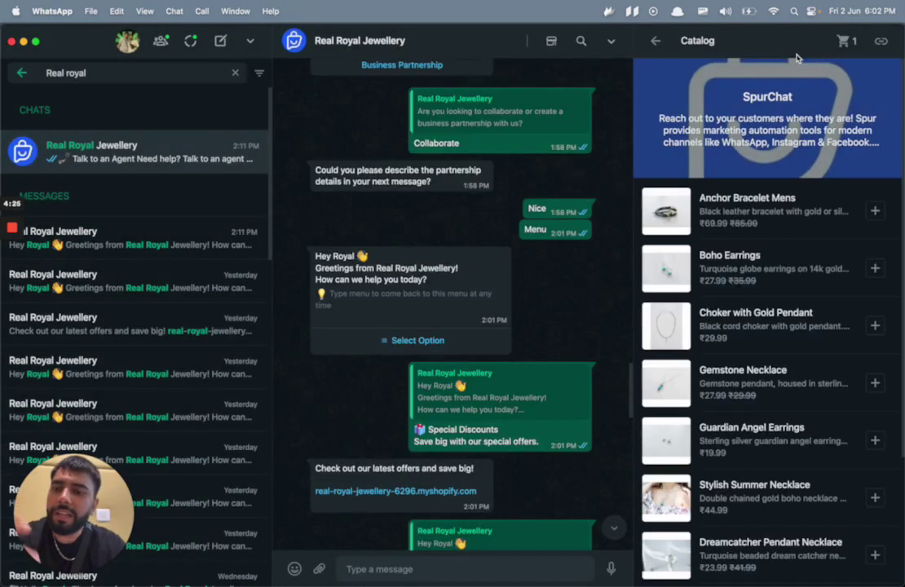
pyautogui.click(654, 41)
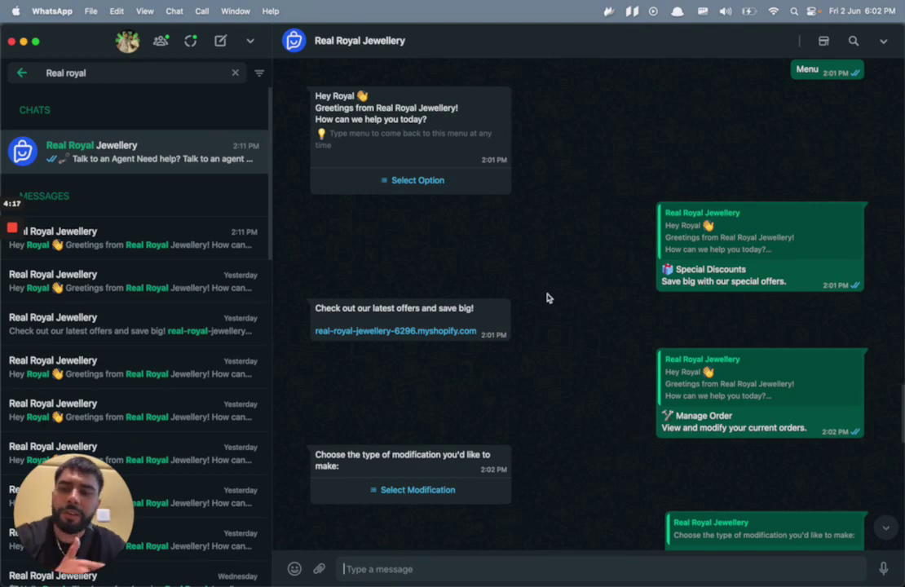
# Switch to Chrome and view the WhatsApp catalog setup guide linked from the WhatsApp settings
pyautogui.hotkey('alt', 'Tab')
pyautogui.hotkey('alt', 'Tab')
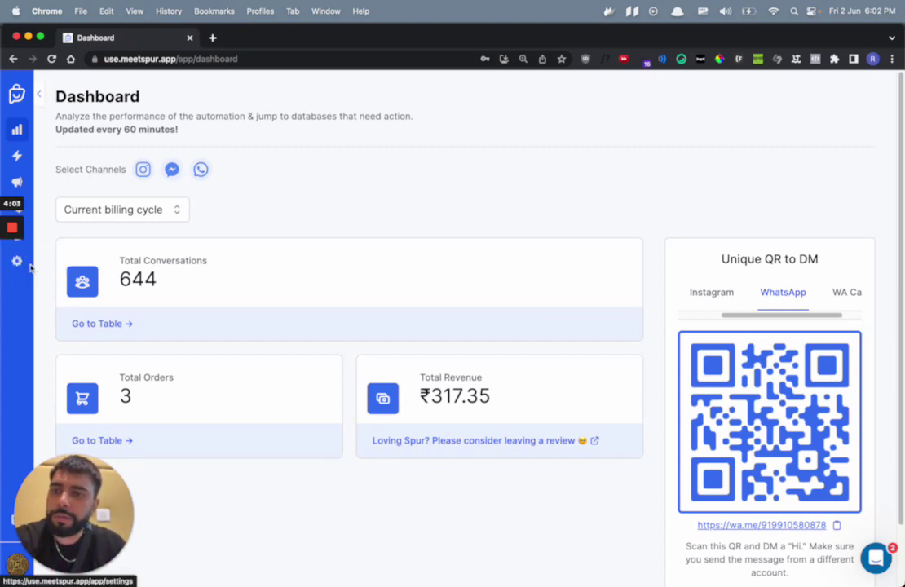
pyautogui.click(16, 259)
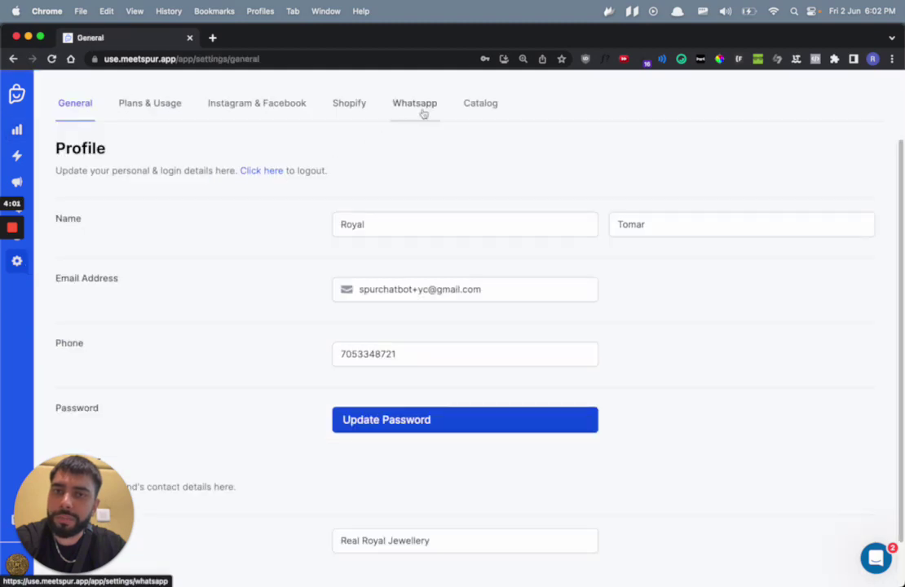
pyautogui.click(423, 113)
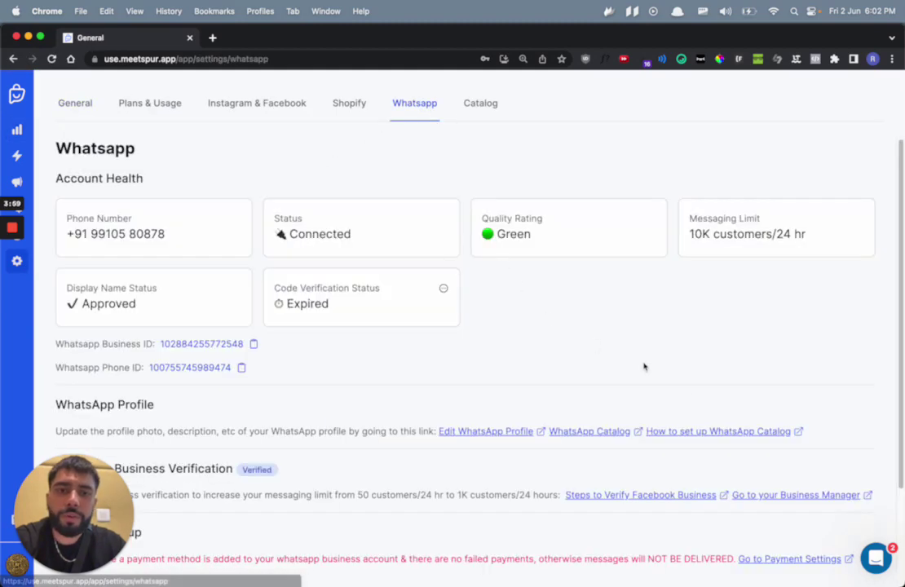
pyautogui.click(694, 433)
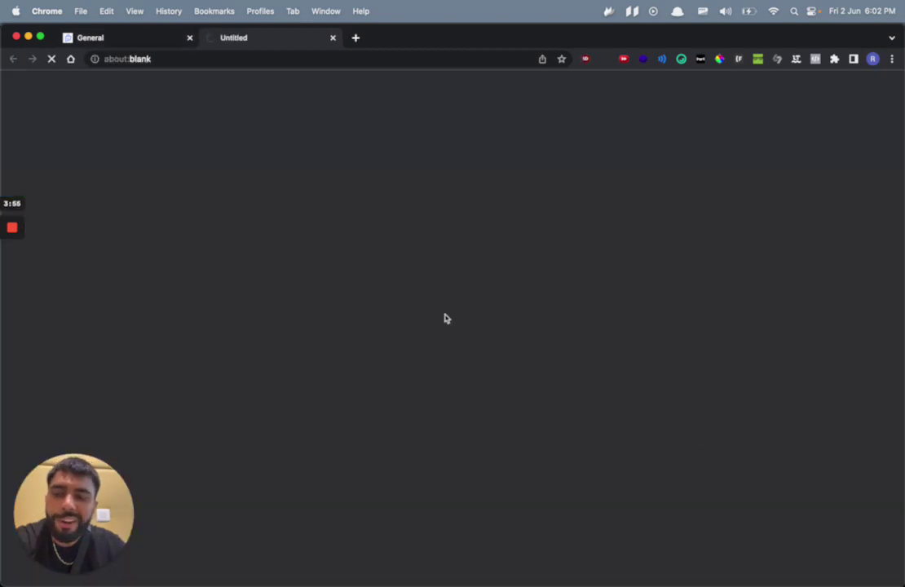
pyautogui.scroll(-5, 435, 314)
pyautogui.scroll(4, 435, 312)
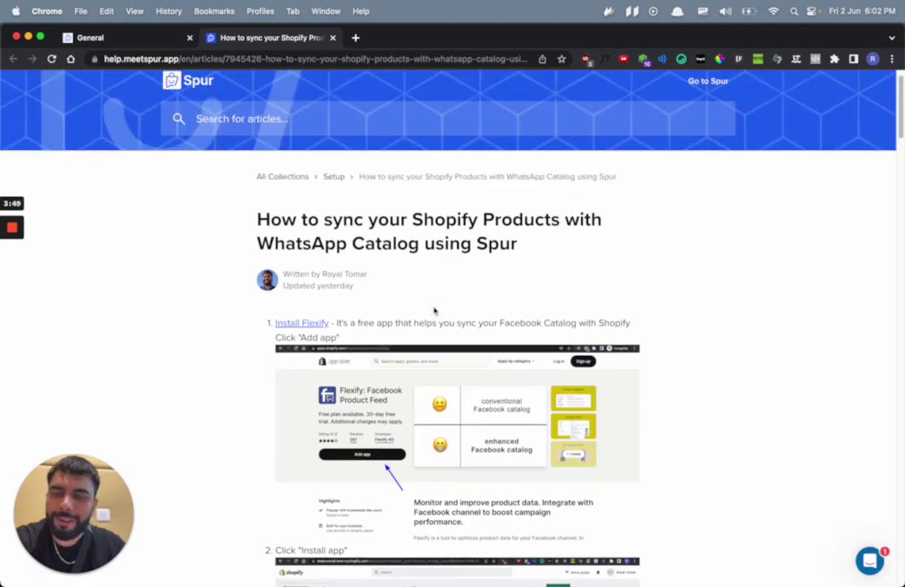
pyautogui.click(147, 37)
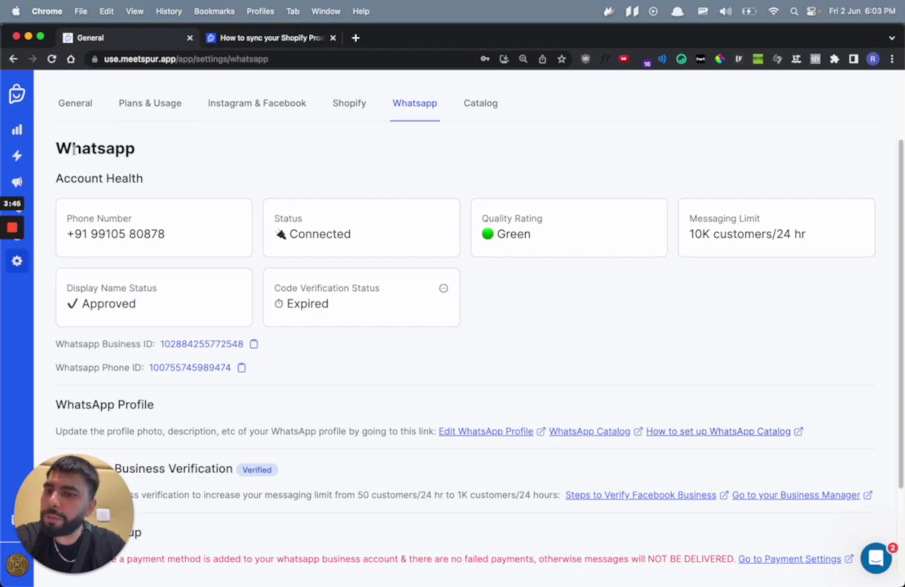
# Open the WA Main Menu automation flow for editing
pyautogui.press('super+Tab')
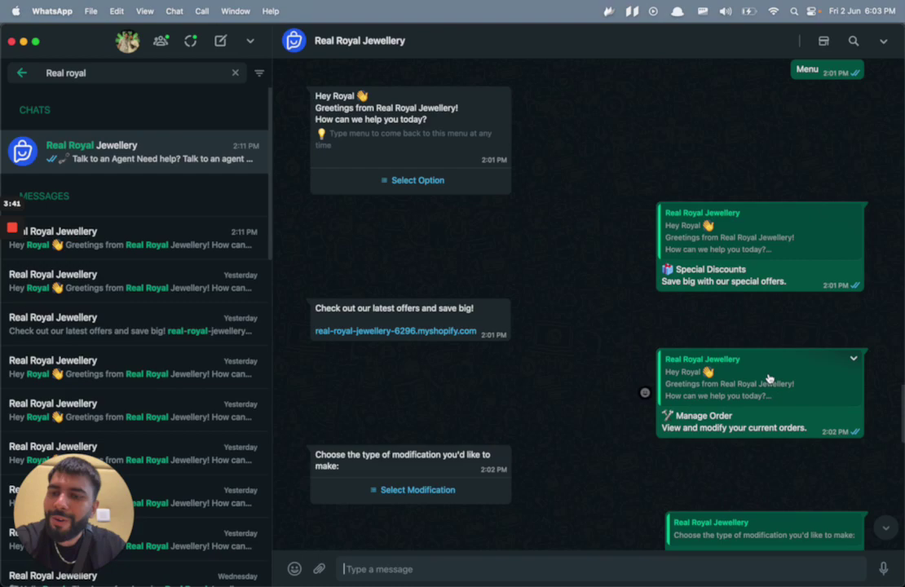
pyautogui.press('super+Tab')
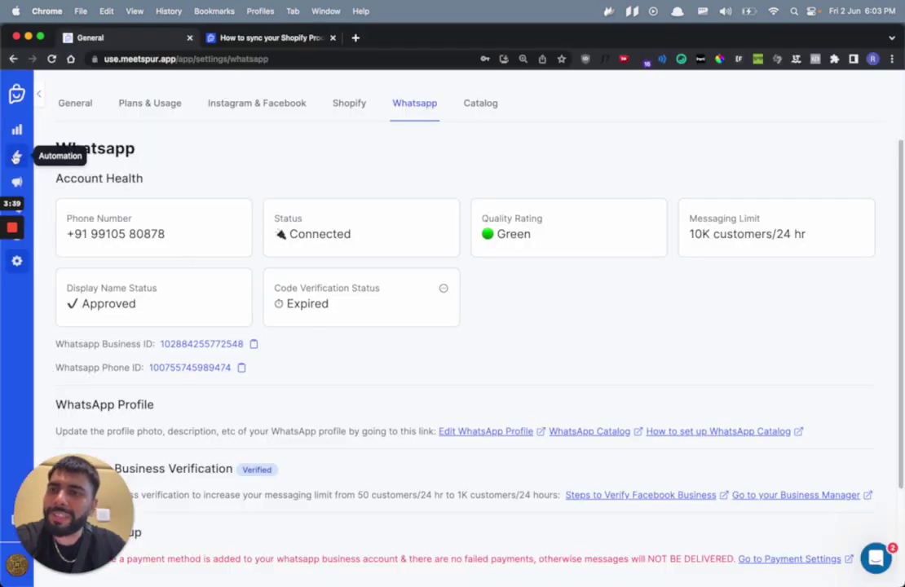
pyautogui.click(16, 158)
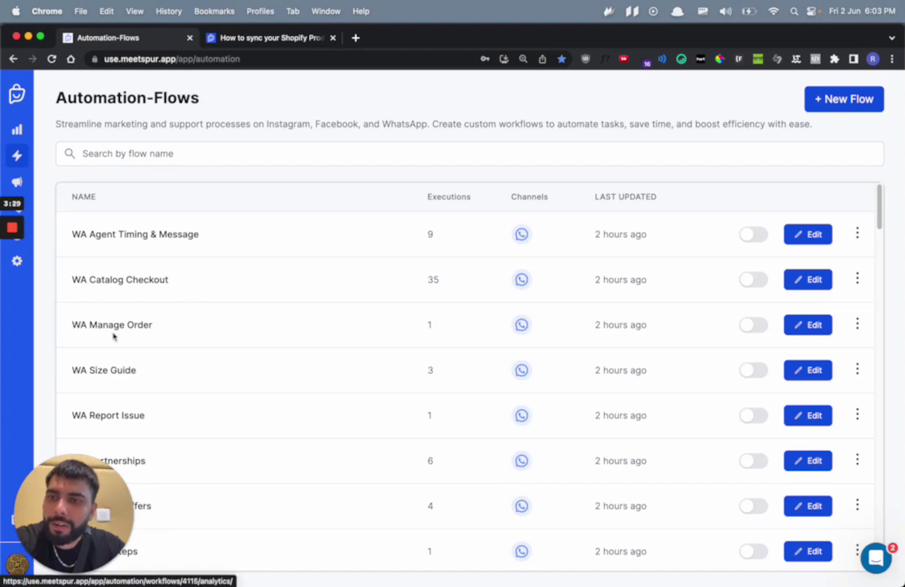
pyautogui.scroll(-5, 187, 334)
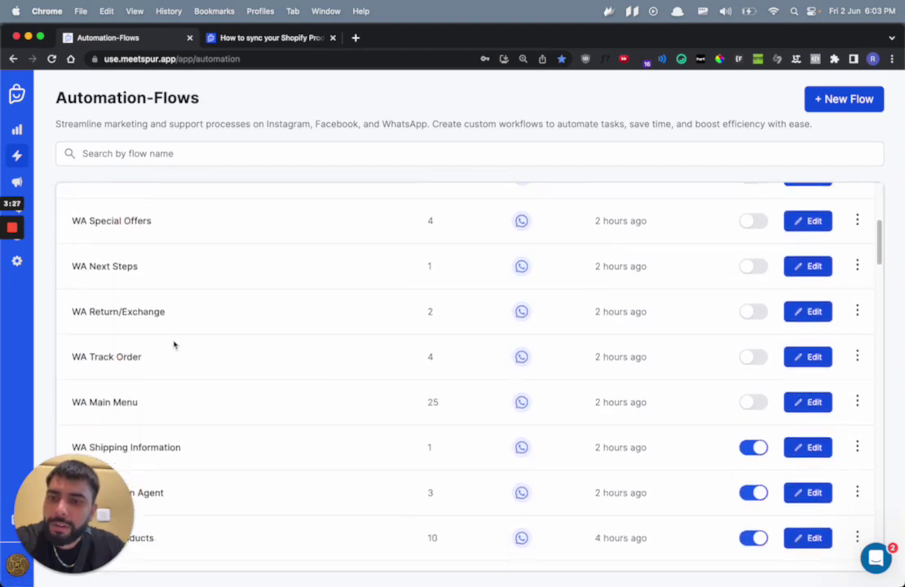
pyautogui.scroll(1, 163, 375)
pyautogui.click(812, 434)
# Compare the Real Royal Jewellery greeting in WhatsApp with the WA Main Menu flow in Chrome and check the starting trigger's keywords
pyautogui.scroll(10, 385, 365)
pyautogui.press('super+Tab')
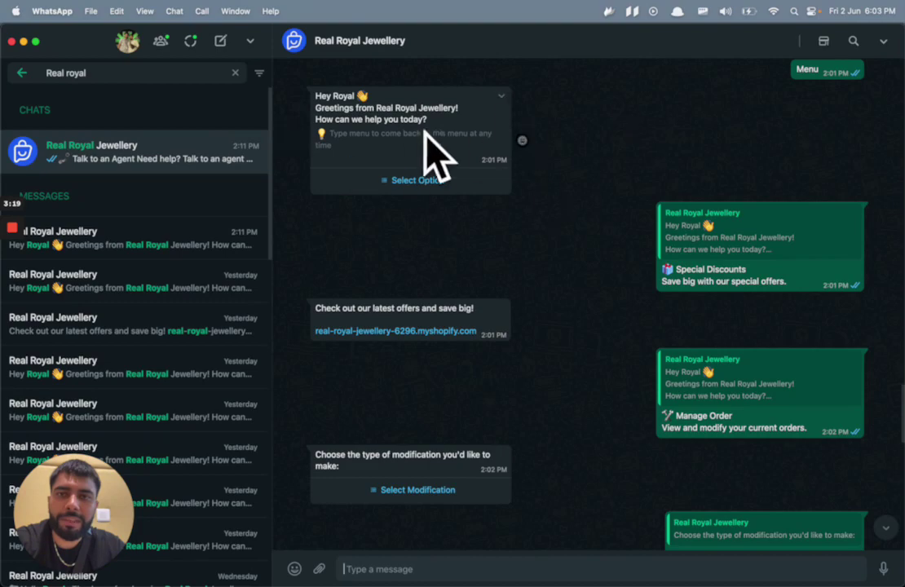
pyautogui.press('super+Tab')
pyautogui.press('super+Tab')
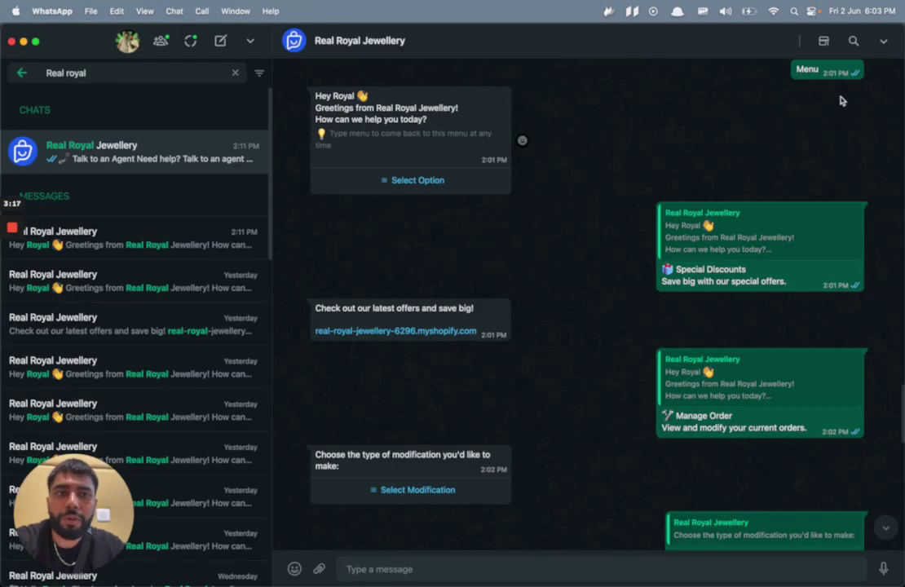
pyautogui.hotkey('ctrl', 'Up')
pyautogui.click(344, 181)
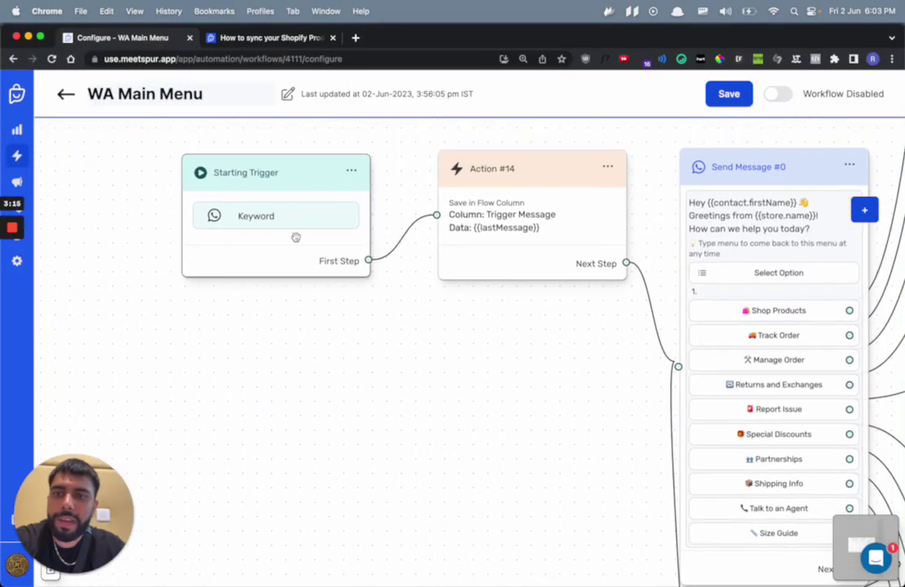
pyautogui.click(295, 237)
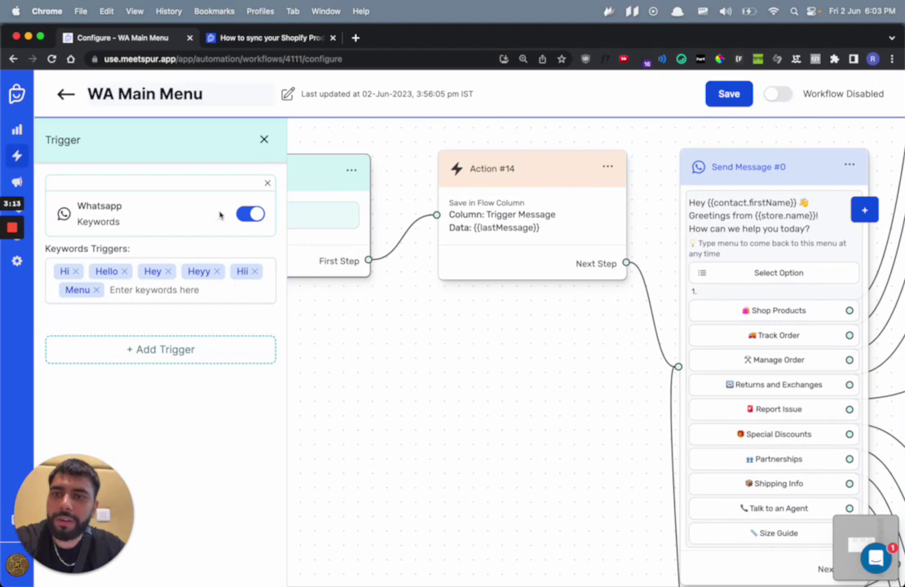
pyautogui.click(263, 140)
# Follow the main menu's Shop Products option to its linked workflow and open the WA Shop Products flow
pyautogui.moveTo(612, 388); pyautogui.dragTo(381, 367)
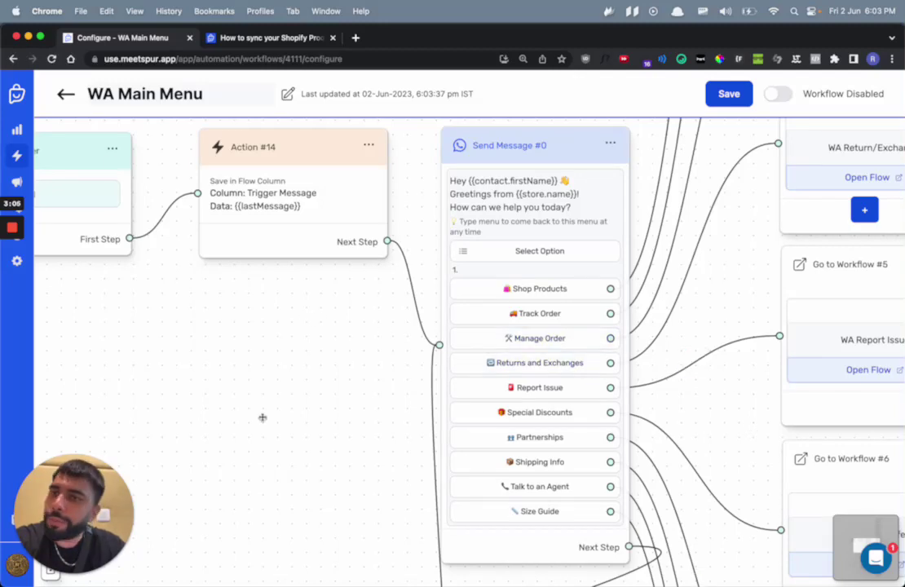
pyautogui.scroll(-3, 686, 218)
pyautogui.hscroll(3, 610, 306)
pyautogui.scroll(3, 461, 341)
pyautogui.scroll(5, 603, 332)
pyautogui.hscroll(4, 604, 332)
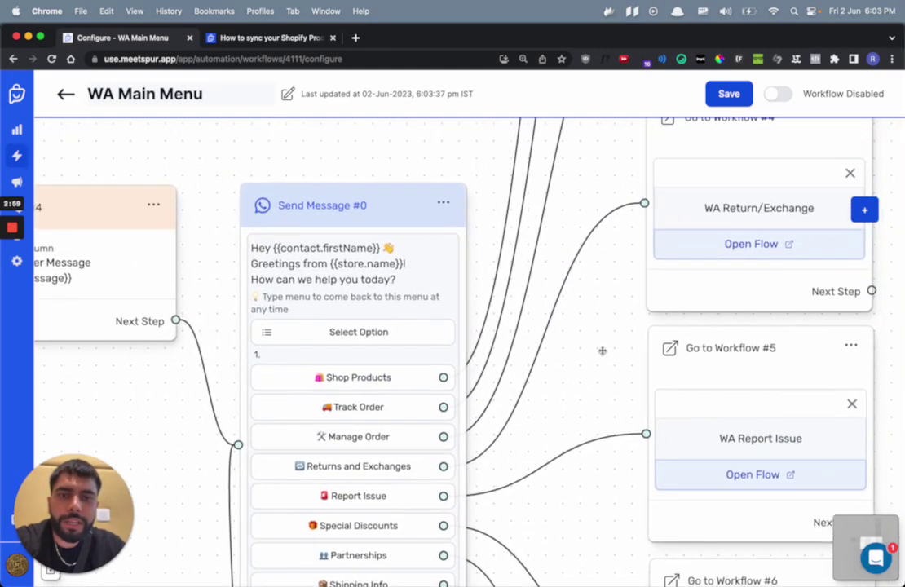
pyautogui.scroll(10, 555, 253)
pyautogui.hscroll(3, 555, 253)
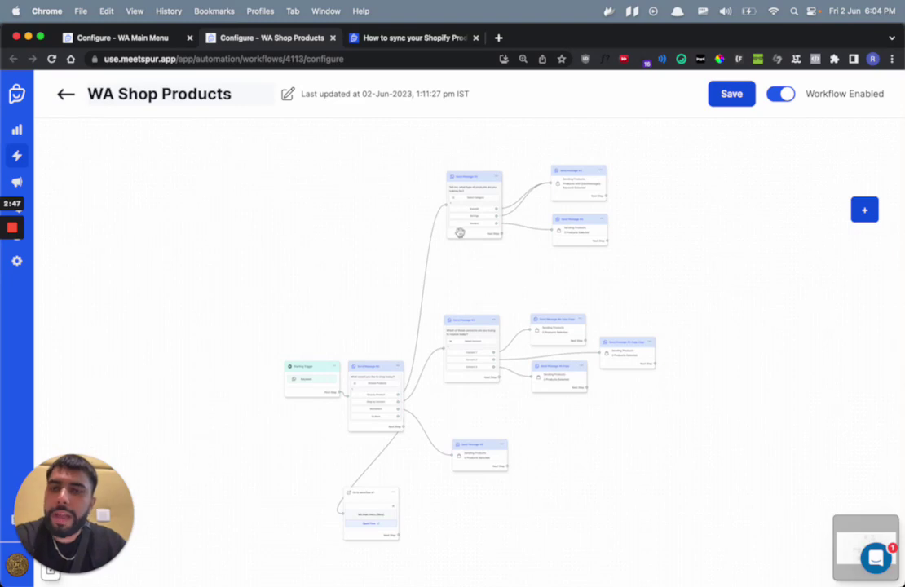
pyautogui.click(138, 37)
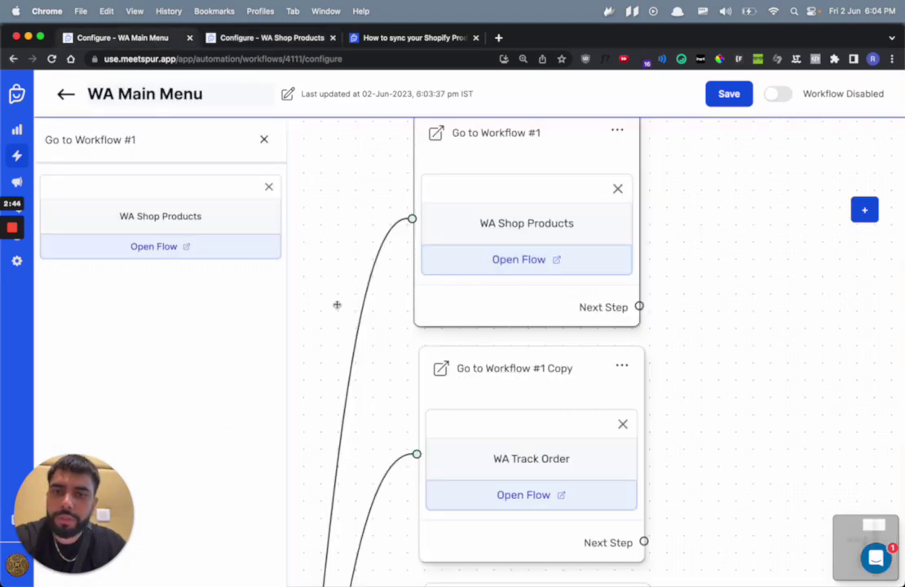
pyautogui.click(268, 38)
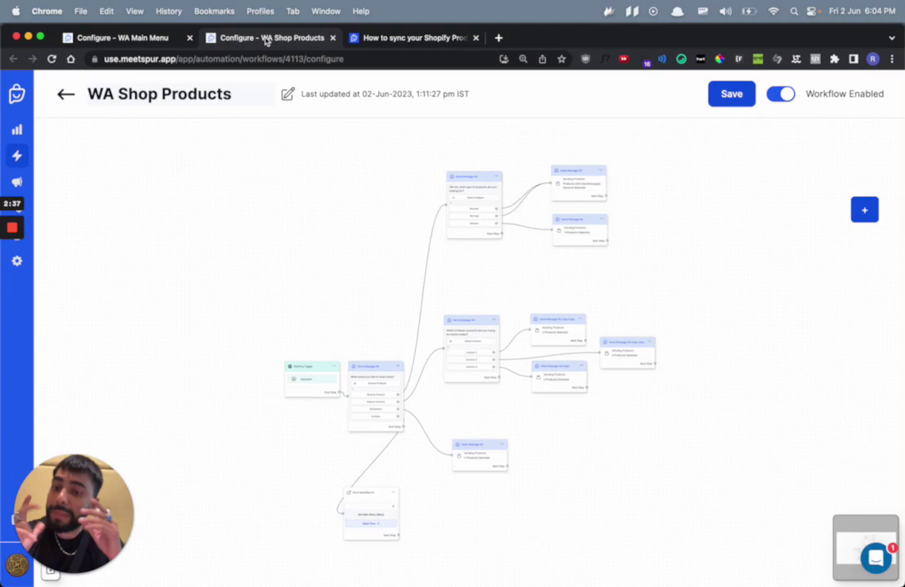
# Return to the WA Main Menu flow and review the list options of Send Message #0 in its editor
pyautogui.click(163, 37)
pyautogui.scroll(-5, 359, 334)
pyautogui.moveTo(362, 339); pyautogui.dragTo(703, 329)
pyautogui.scroll(10, 555, 424)
pyautogui.click(462, 498)
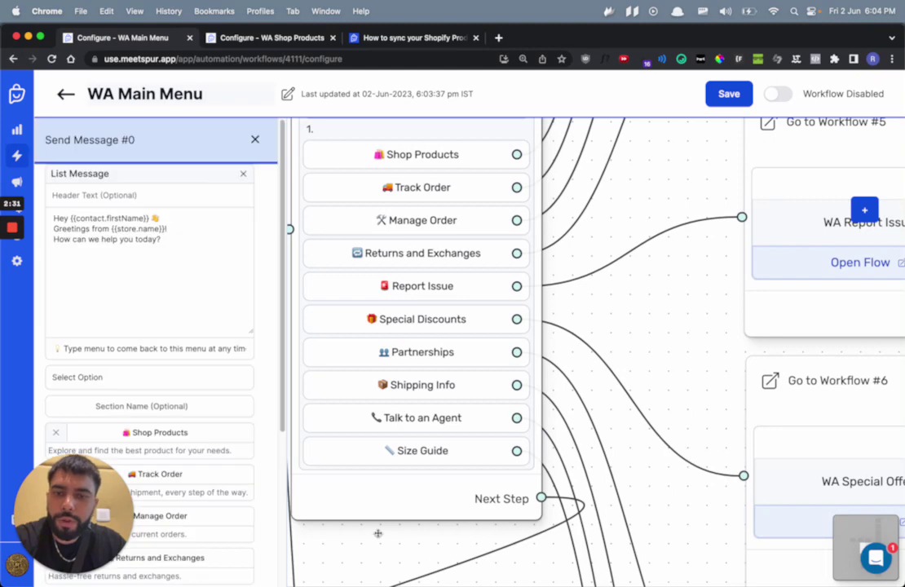
pyautogui.scroll(-5, 218, 381)
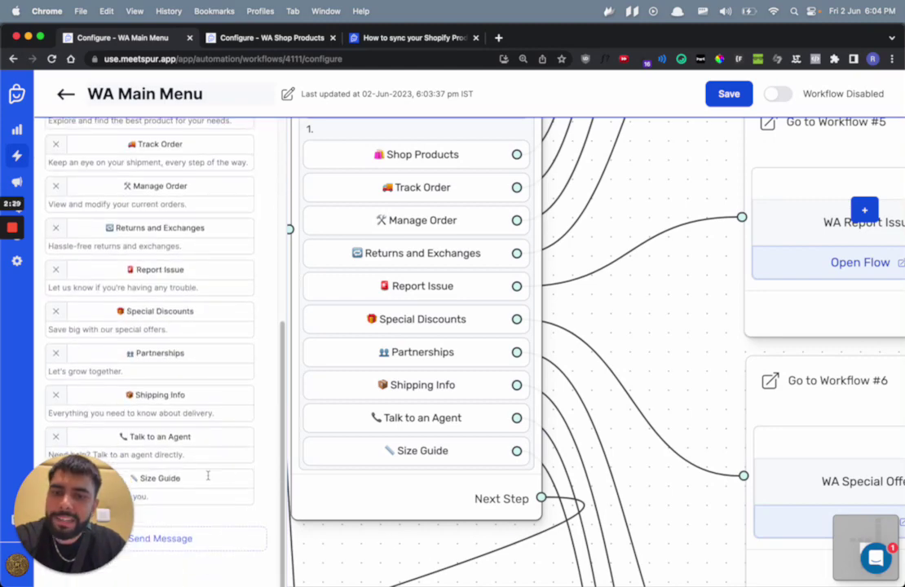
pyautogui.scroll(2, 635, 286)
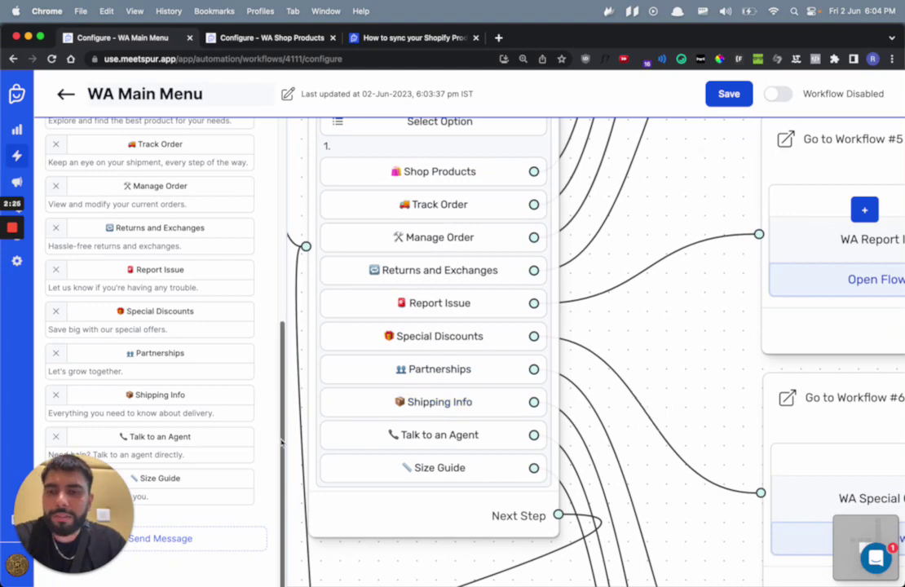
# Open the Size Guide option's text for editing and dismiss the variables list without changing anything
pyautogui.click(231, 476)
pyautogui.doubleClick(232, 477)
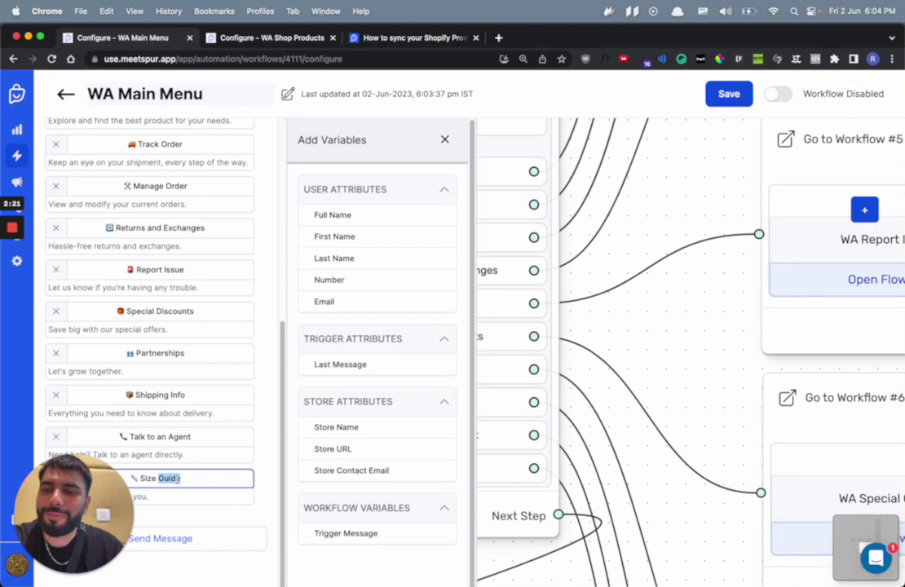
pyautogui.click(62, 497)
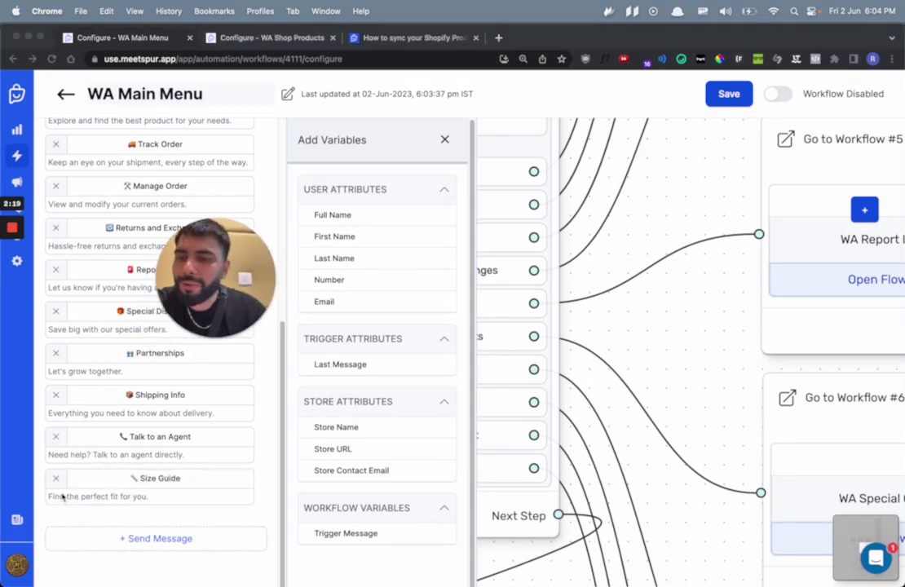
pyautogui.moveTo(232, 250); pyautogui.dragTo(104, 412)
pyautogui.scroll(5, 262, 230)
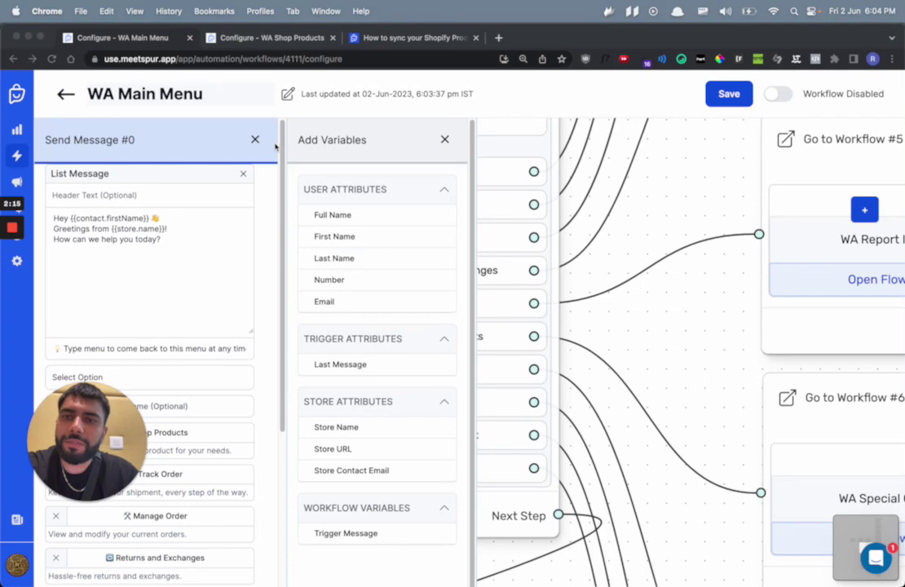
pyautogui.click(445, 140)
pyautogui.click(446, 141)
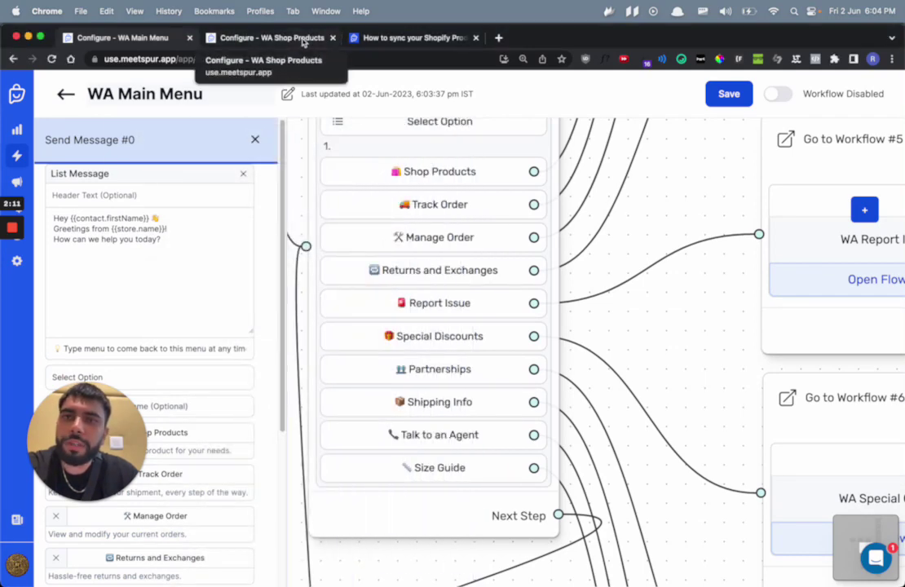
# Examine the opening message's options in the WA Shop Products flow and the concern message linked to it
pyautogui.click(303, 41)
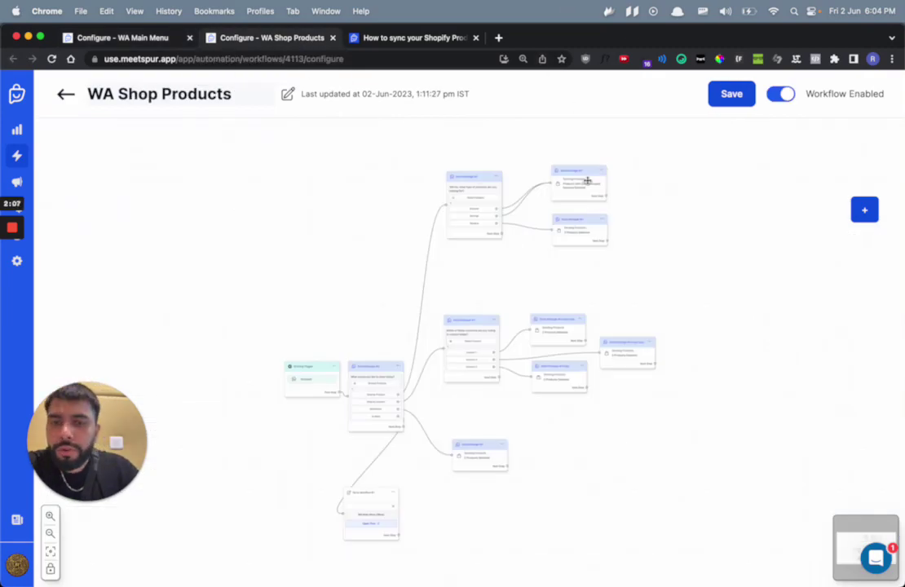
pyautogui.scroll(5, 331, 448)
pyautogui.moveTo(444, 438); pyautogui.dragTo(388, 472)
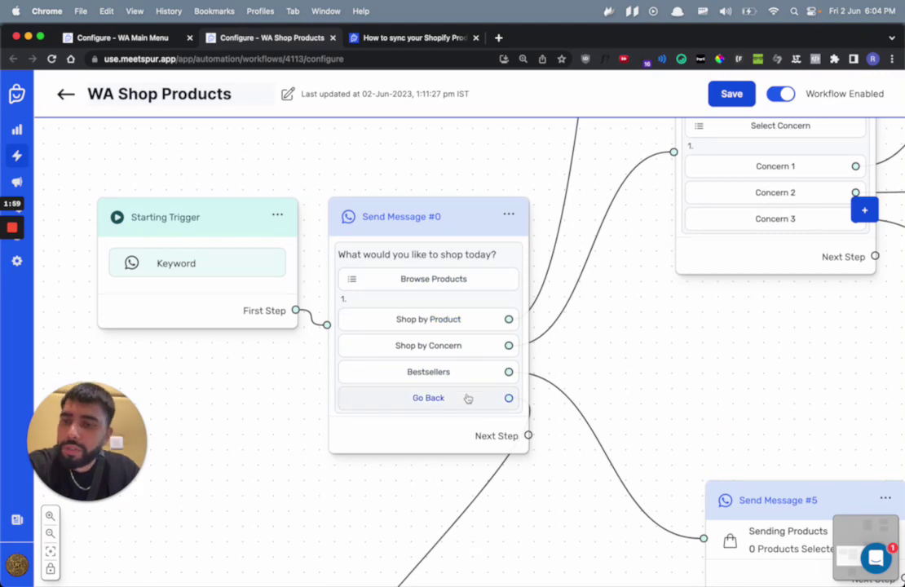
pyautogui.moveTo(699, 356); pyautogui.dragTo(561, 471)
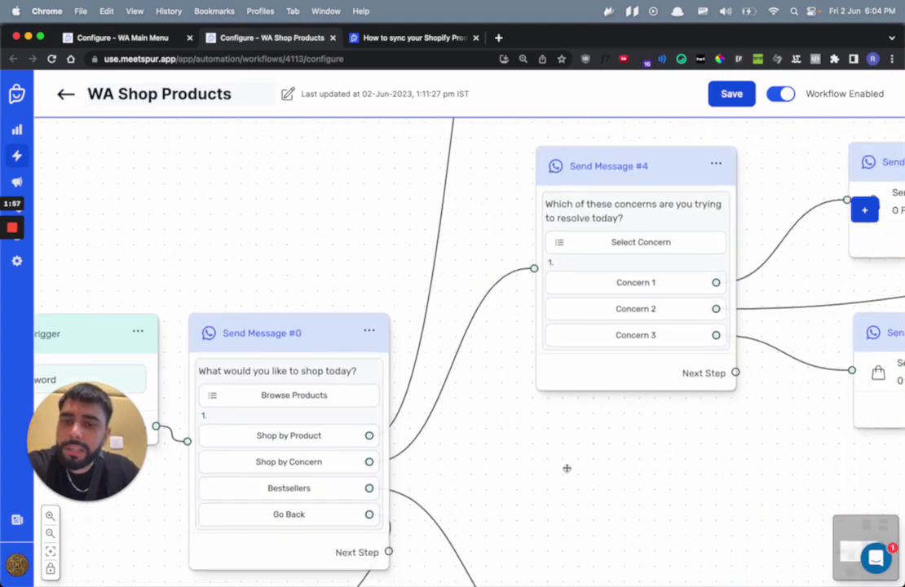
# Examine the product category message, Send Message #2, and the product messages connected to its Bracelet, Earrings and Neclace options
pyautogui.moveTo(290, 254); pyautogui.dragTo(255, 411)
pyautogui.scroll(5, 255, 411)
pyautogui.hscroll(3, 255, 411)
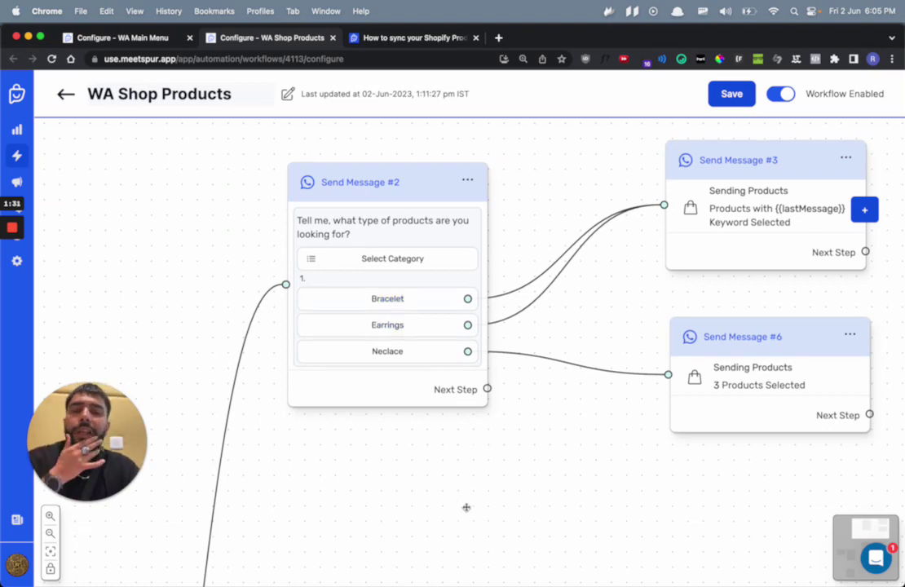
pyautogui.moveTo(581, 458); pyautogui.dragTo(524, 477)
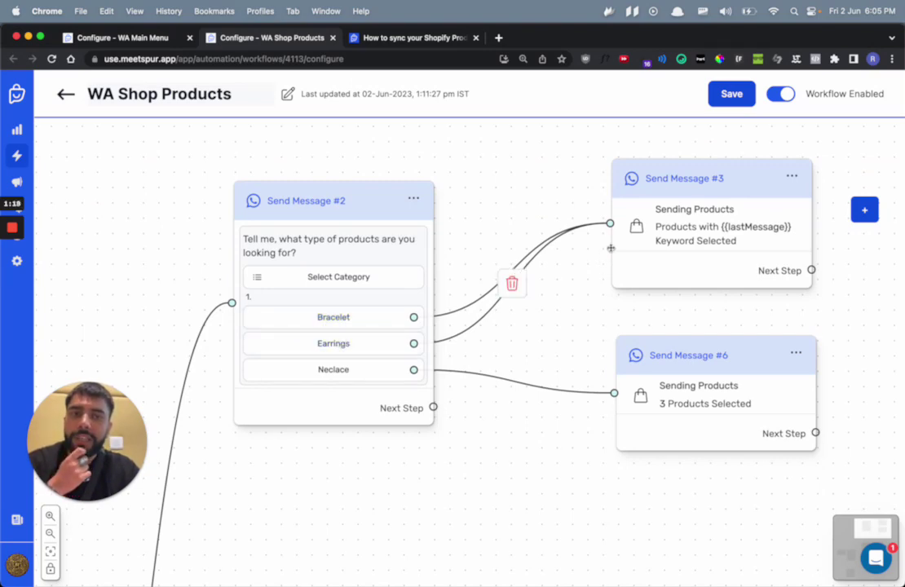
# Open Send Message #3 and review its Search Keyword product setting, highlighting the {{lastMessage}} variable
pyautogui.click(709, 225)
pyautogui.click(90, 450)
pyautogui.moveTo(90, 450); pyautogui.dragTo(83, 500)
pyautogui.click(206, 338)
pyautogui.click(205, 339)
pyautogui.moveTo(85, 499)
pyautogui.mouseDown()
pyautogui.moveTo(86, 376)
pyautogui.moveTo(78, 497)
pyautogui.mouseUp()
pyautogui.click(167, 327)
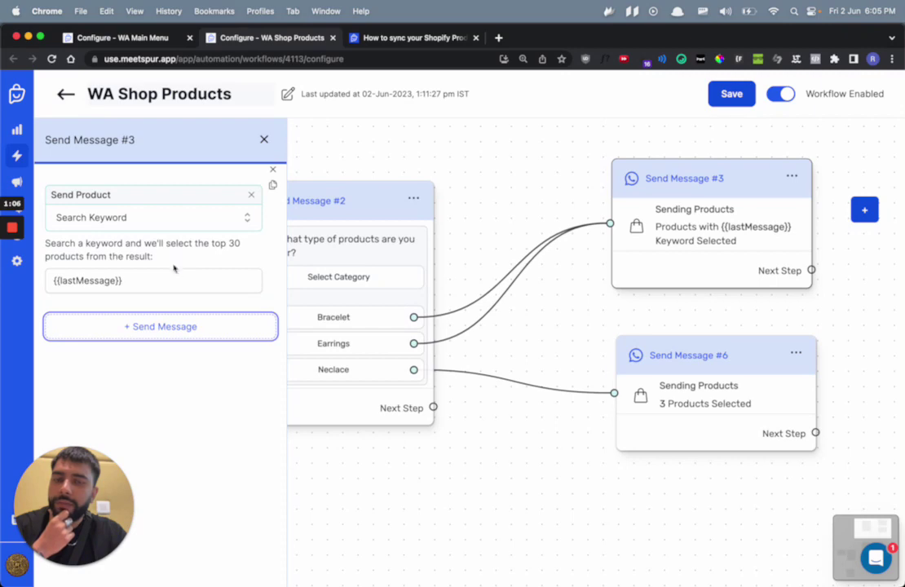
pyautogui.moveTo(485, 343); pyautogui.dragTo(515, 345)
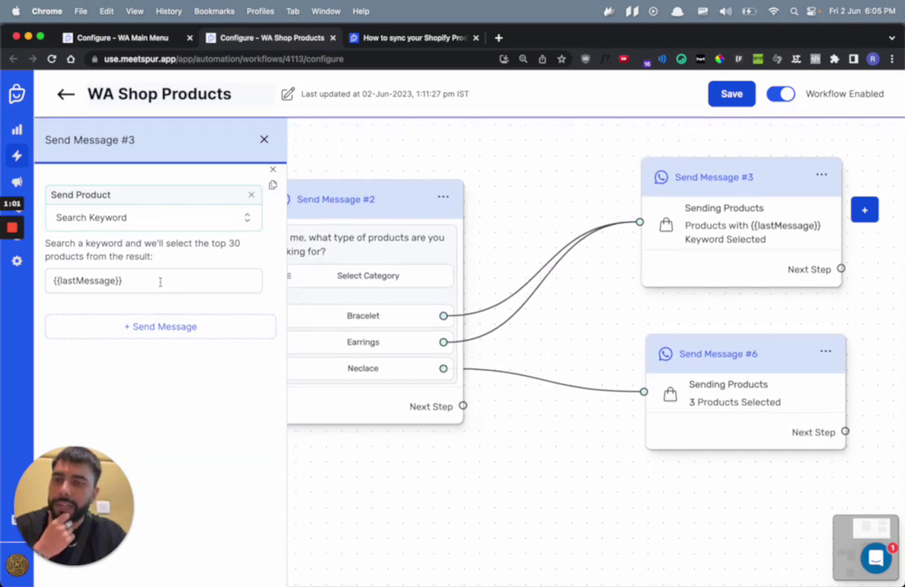
pyautogui.moveTo(160, 282); pyautogui.dragTo(51, 279)
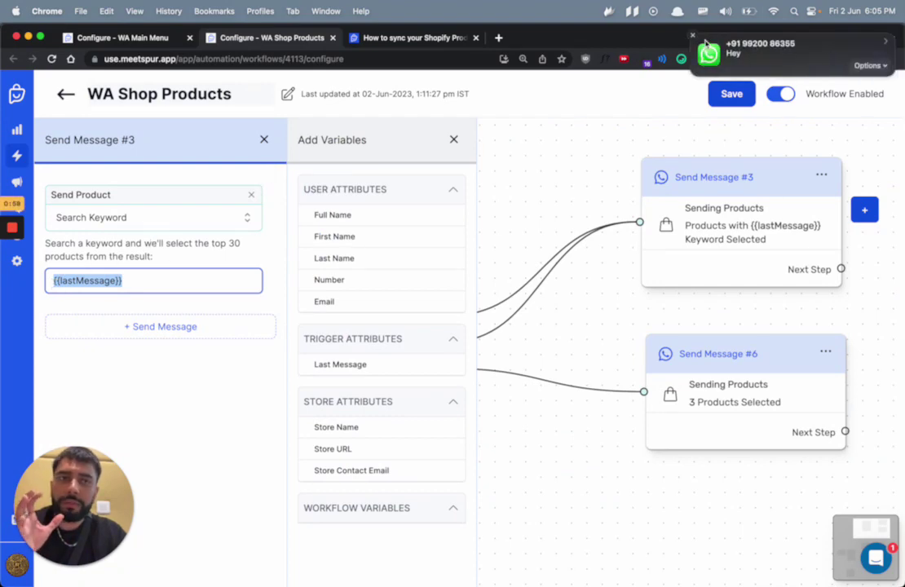
# Dismiss the incoming chat notification and quit WhatsApp
pyautogui.click(693, 39)
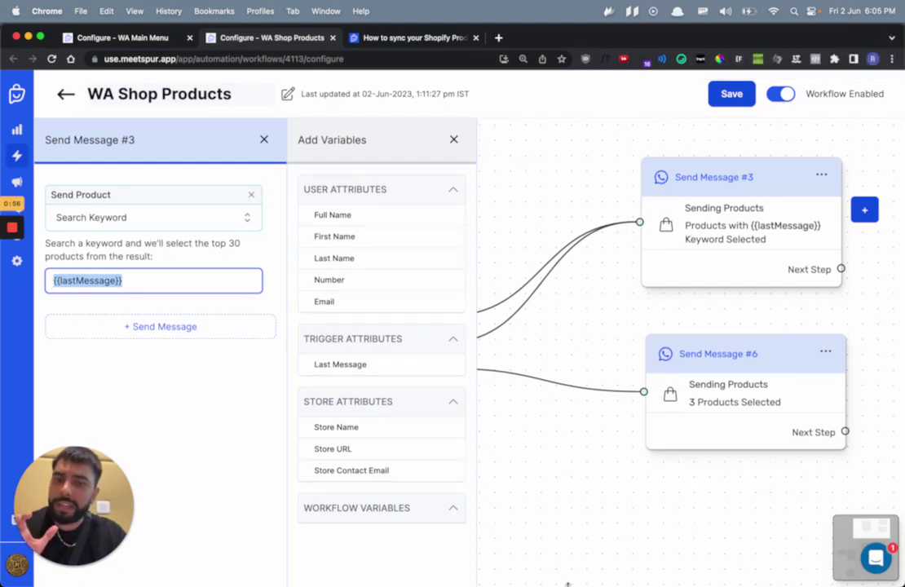
pyautogui.rightClick(628, 574)
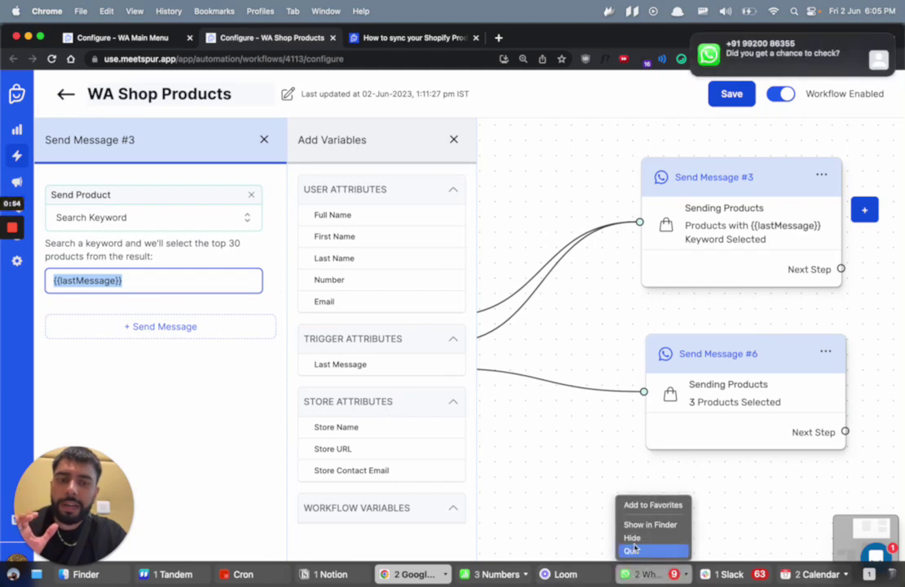
pyautogui.click(635, 551)
# Close the variables list of Send Message #3 without changes and examine how the Bracelet and Earrings options of Send Message #2 link to it
pyautogui.click(188, 407)
pyautogui.moveTo(589, 338); pyautogui.dragTo(745, 350)
pyautogui.click(153, 282)
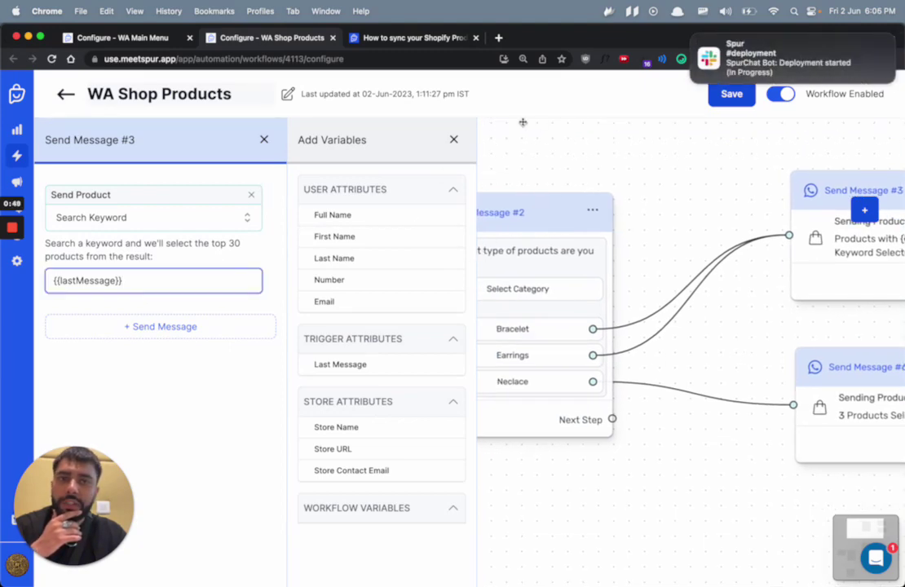
pyautogui.click(453, 139)
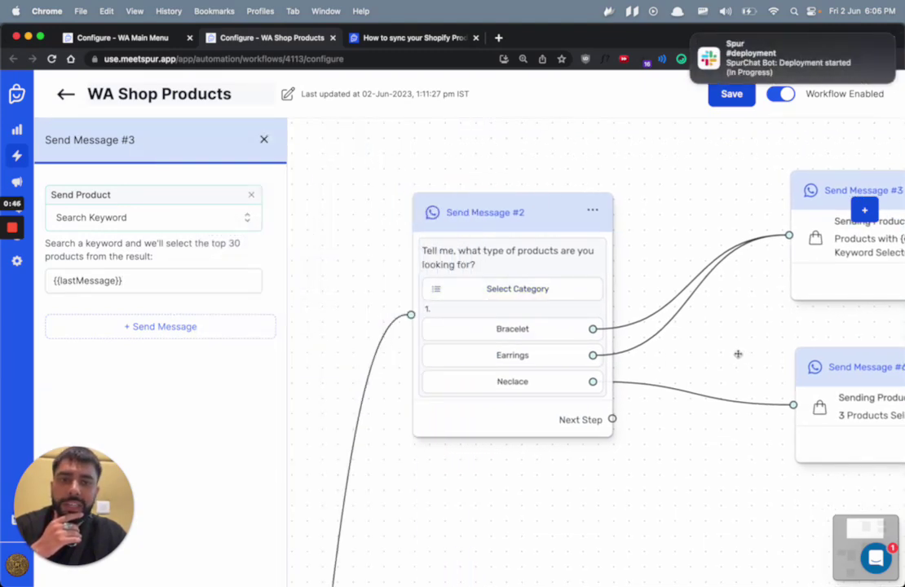
pyautogui.moveTo(737, 354); pyautogui.dragTo(689, 343)
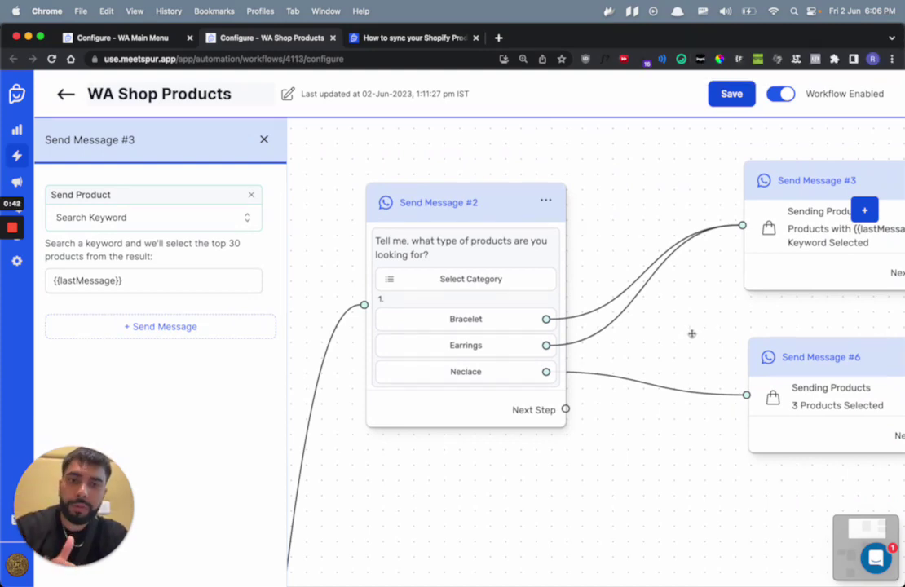
pyautogui.moveTo(692, 334); pyautogui.dragTo(652, 332)
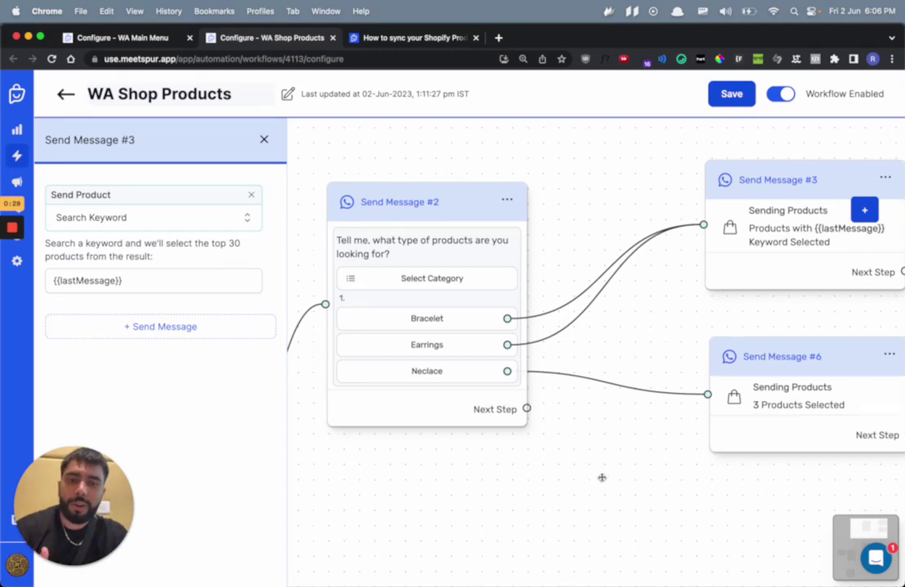
# Inspect the product selection methods and manually selected products of Send Message #6, closing its editor without changes
pyautogui.scroll(-1, 602, 477)
pyautogui.hscroll(1, 601, 477)
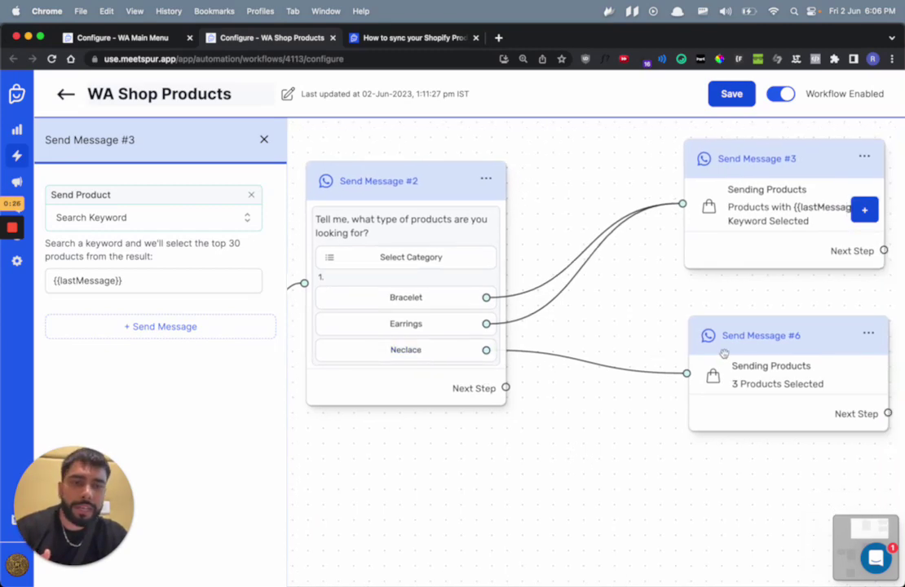
pyautogui.click(762, 392)
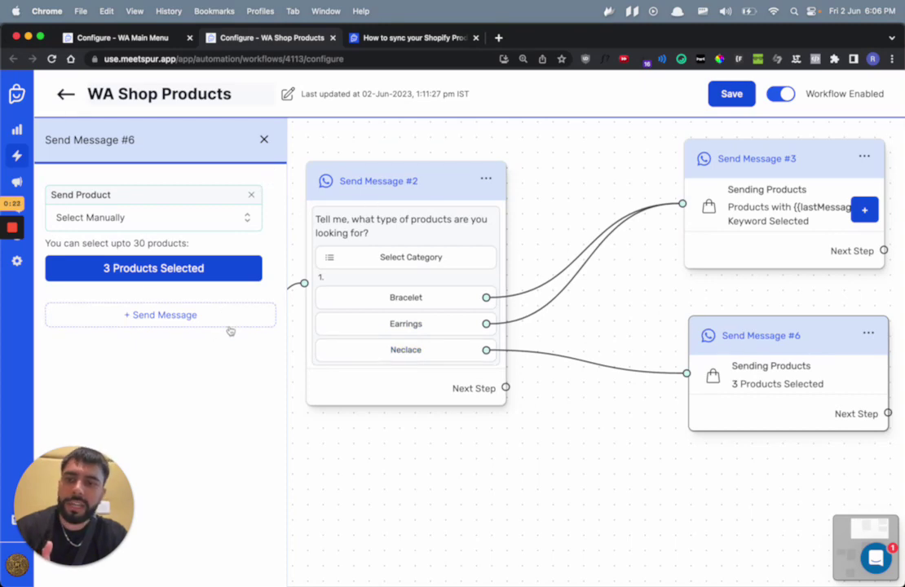
pyautogui.click(186, 226)
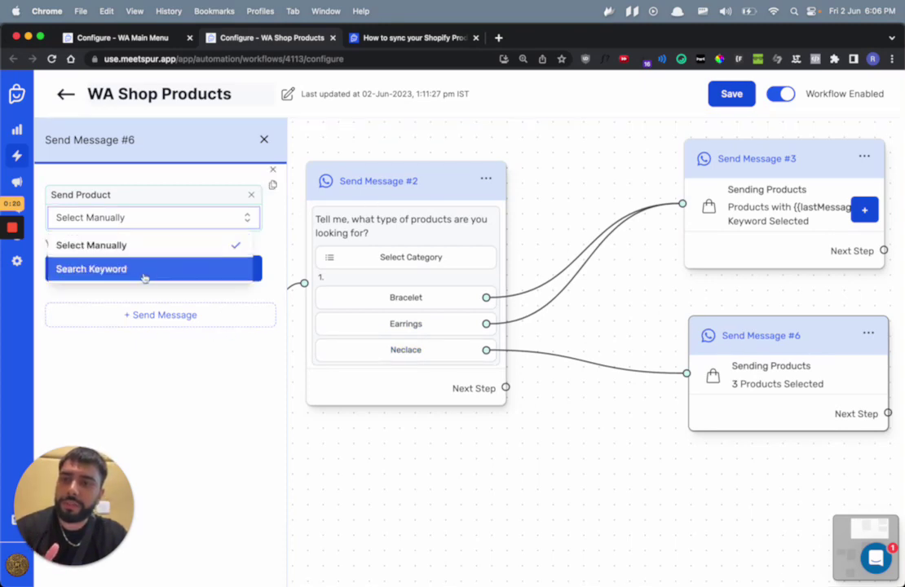
pyautogui.click(184, 221)
pyautogui.click(181, 275)
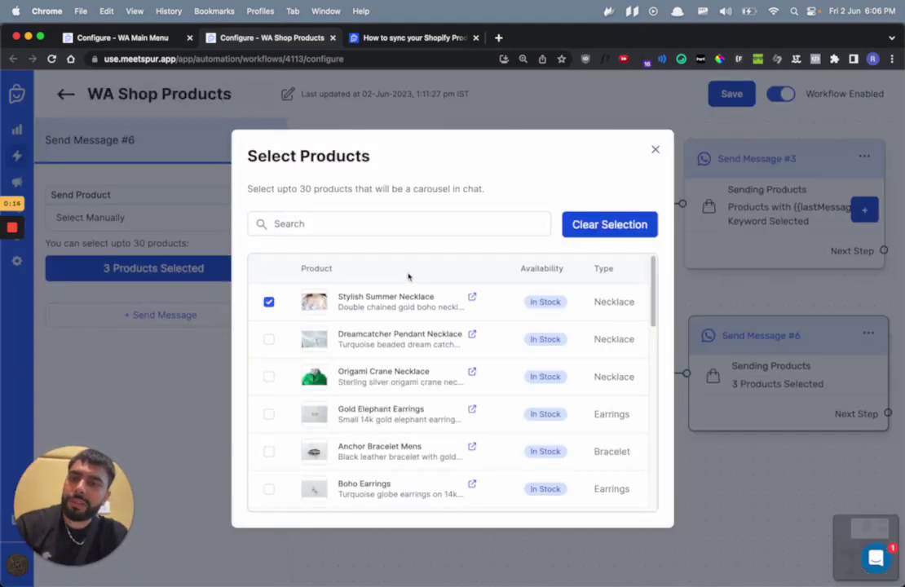
pyautogui.click(654, 150)
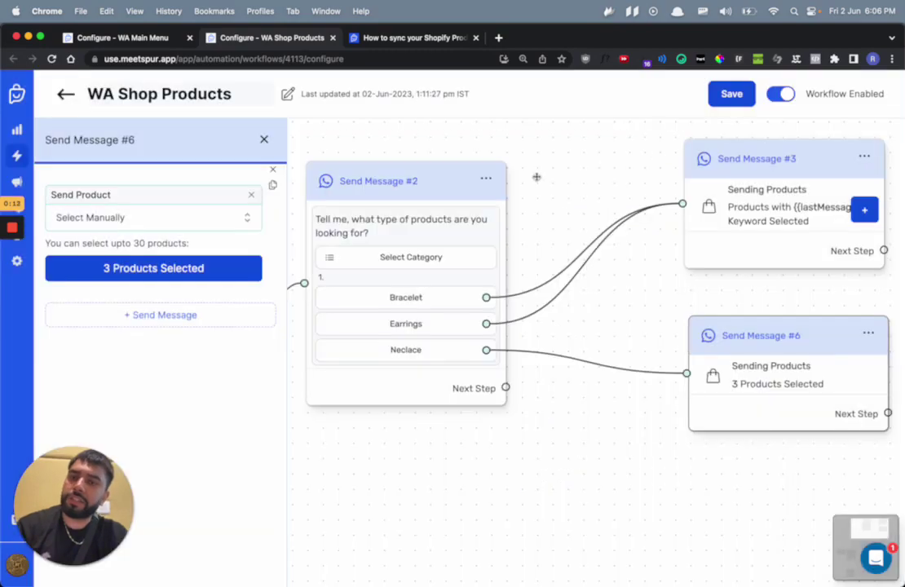
pyautogui.click(264, 140)
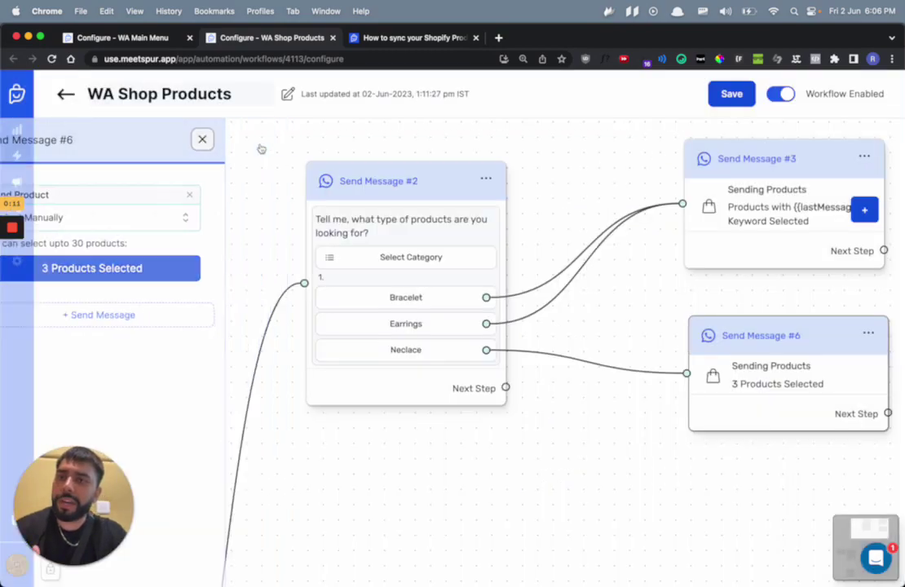
# Switch to the WA Main Menu flow, view its linked workflows, and return to the list of automation flows
pyautogui.click(127, 41)
pyautogui.scroll(-5, 697, 405)
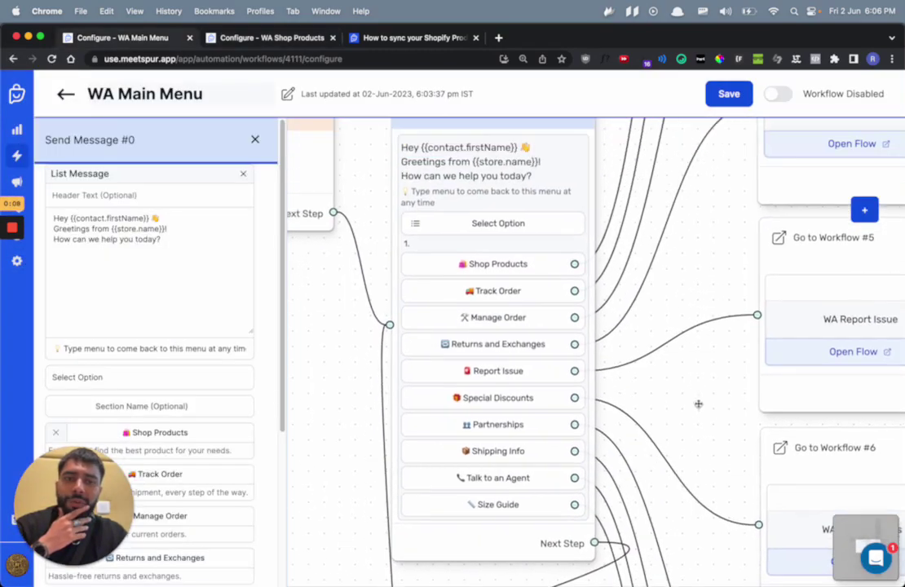
pyautogui.moveTo(700, 403); pyautogui.dragTo(601, 415)
pyautogui.scroll(-5, 606, 413)
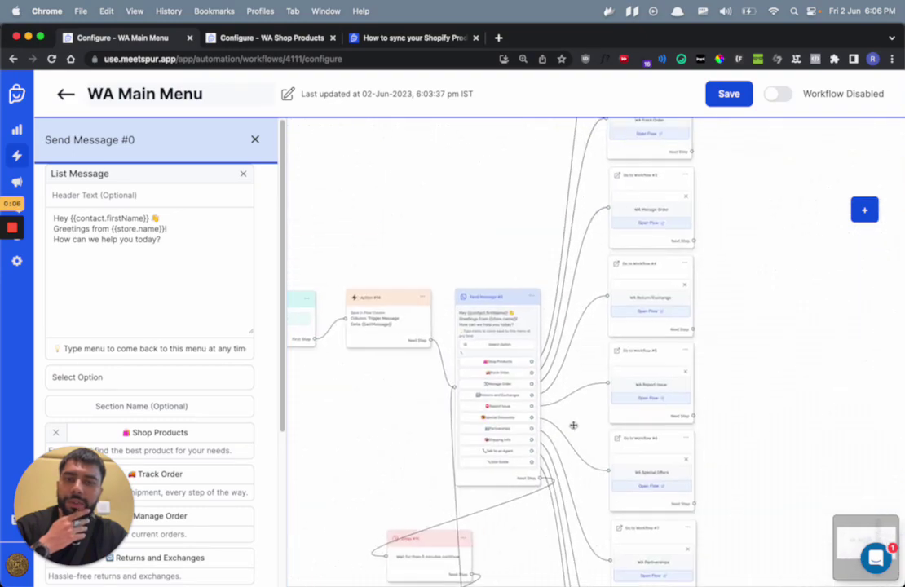
pyautogui.click(17, 156)
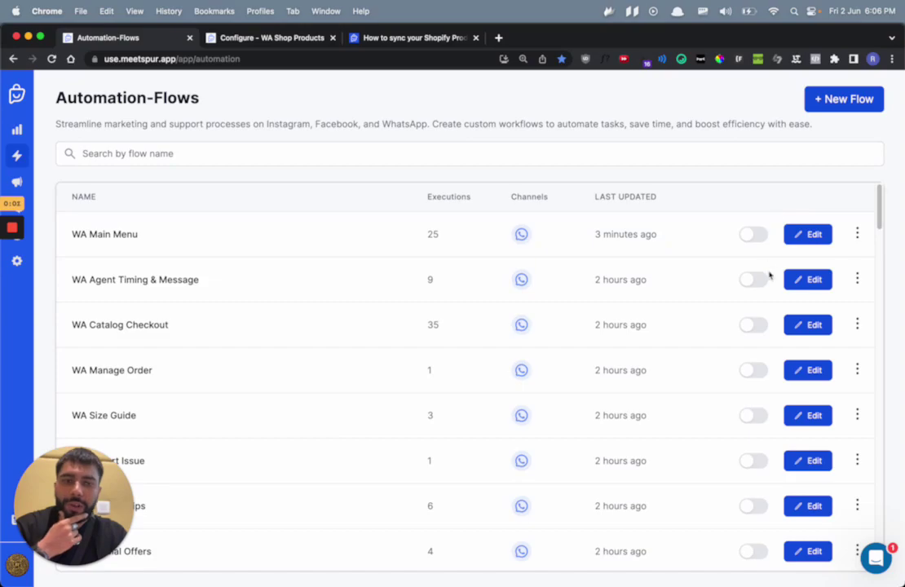